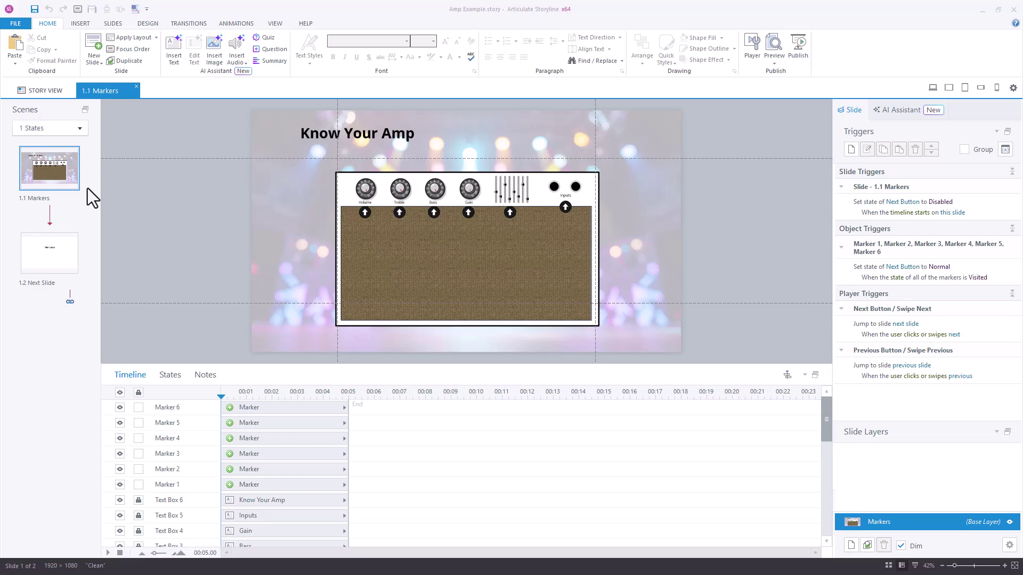
Inspect the Volume marker's Normal and Visited states, then select the trigger that enables Next
left_click(369, 213)
left_click(172, 375)
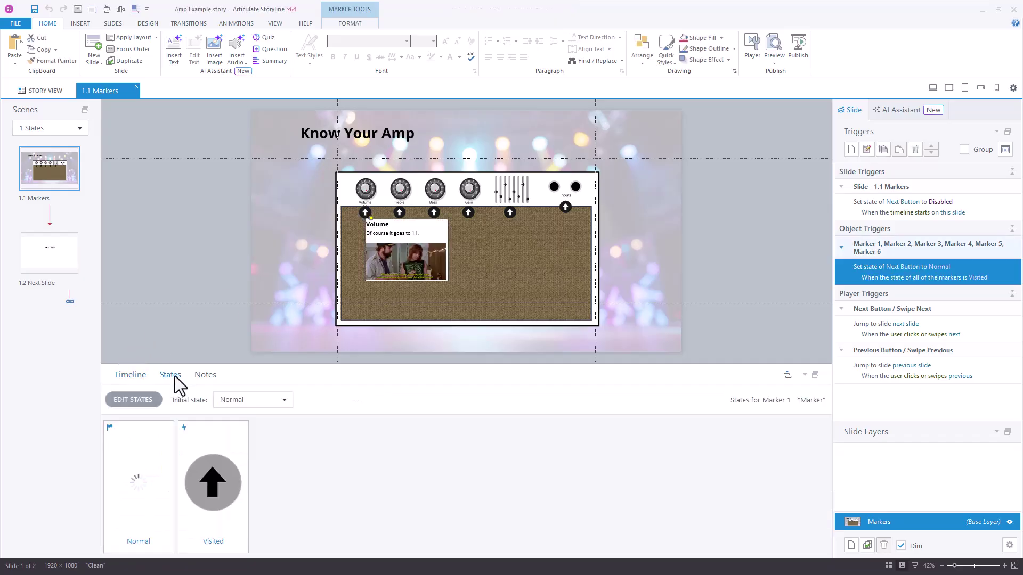
left_click(207, 483)
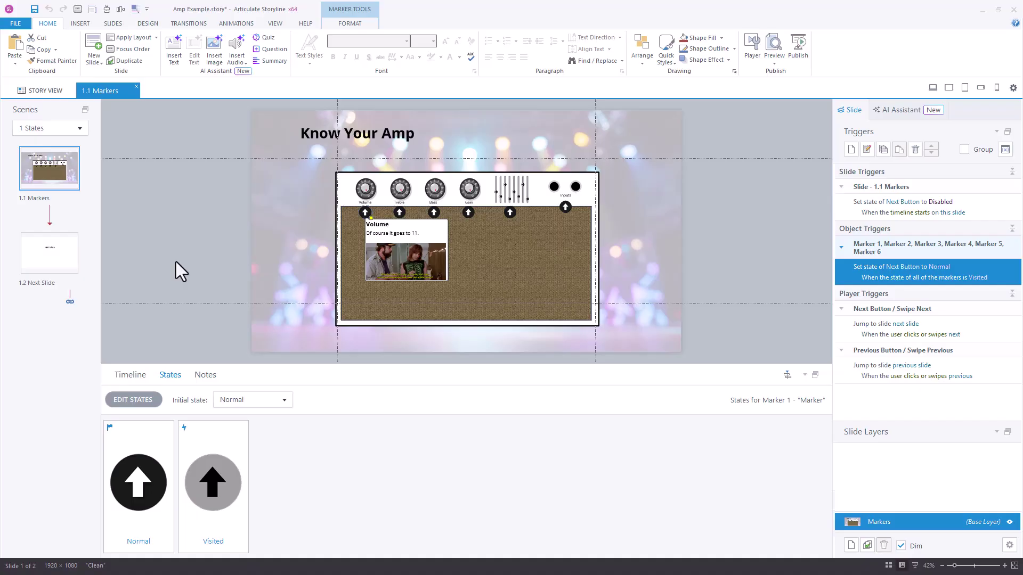
left_click(977, 269)
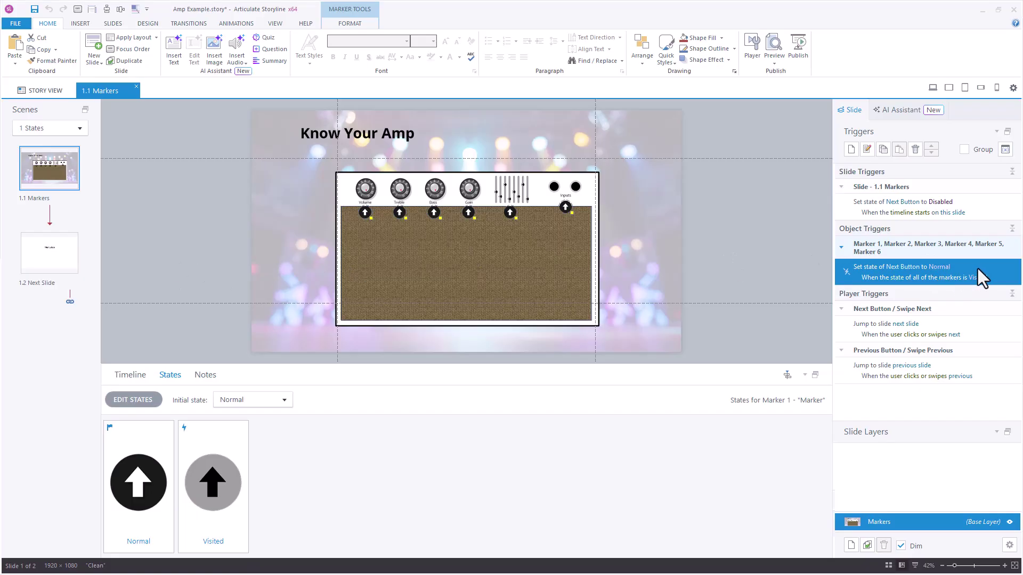
double_click(977, 268)
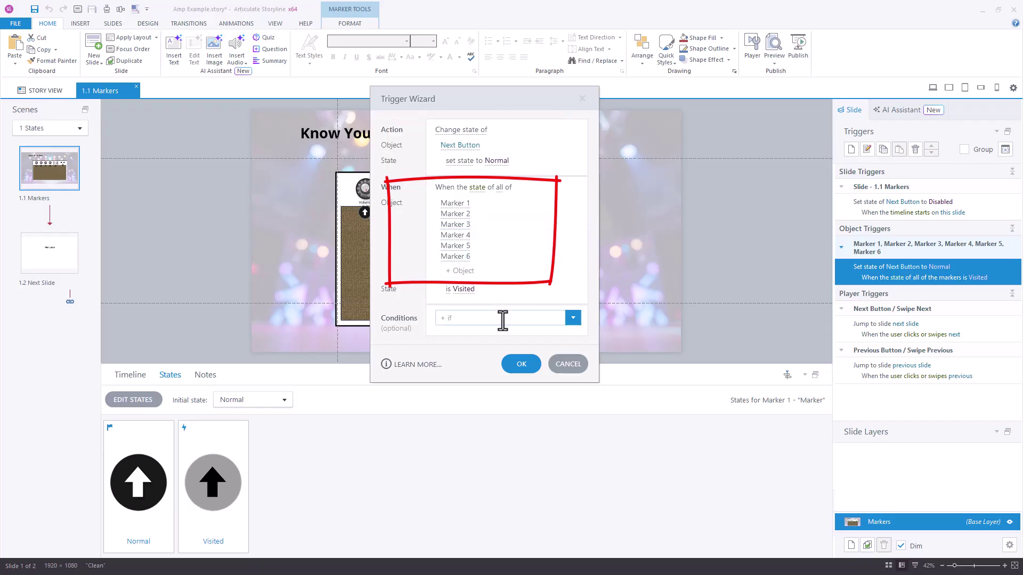
left_click(518, 364)
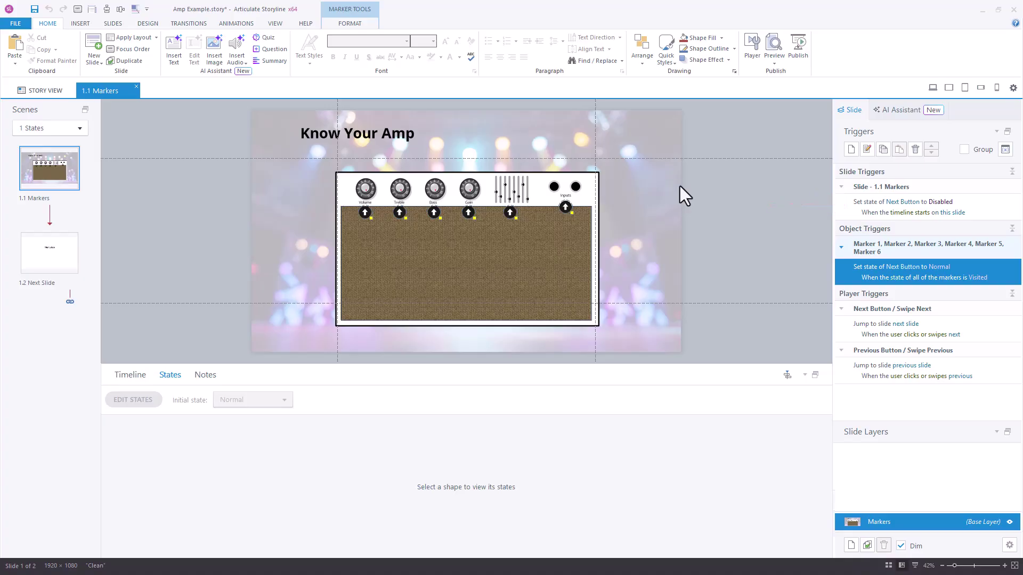
Preview this scene and confirm Next stays locked before any marker is visited
left_click(778, 63)
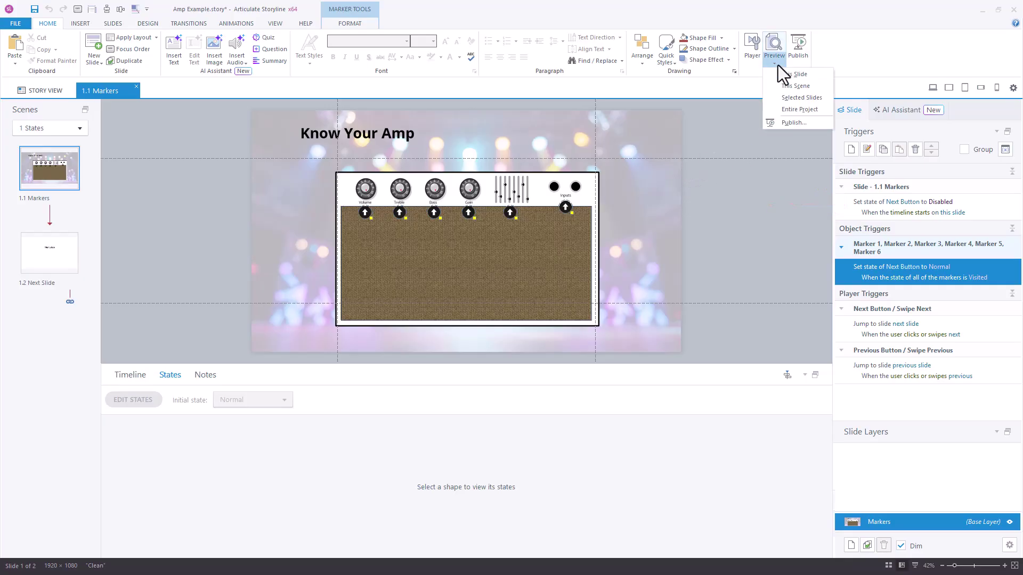
left_click(790, 89)
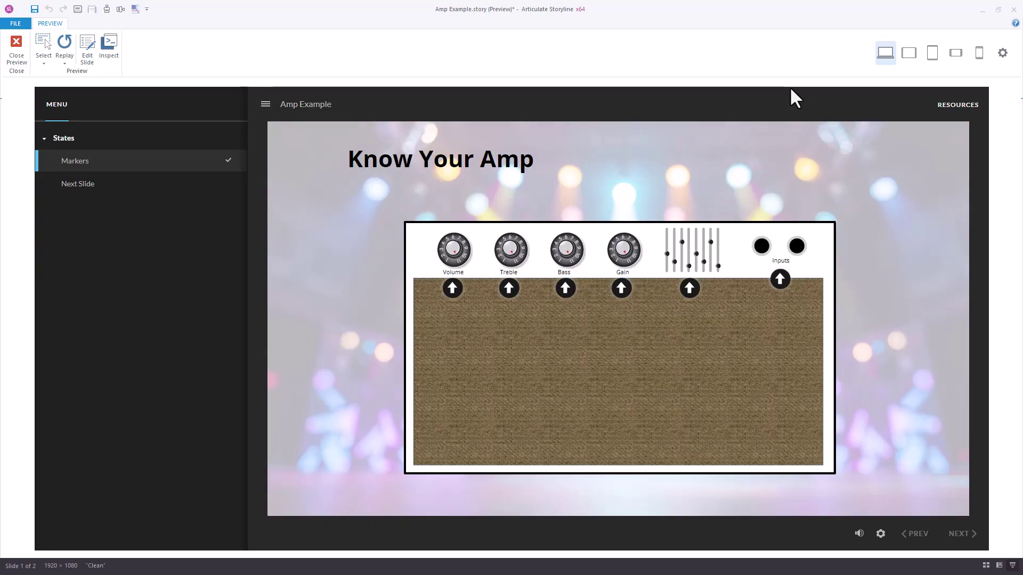
left_click(960, 533)
left_click(959, 534)
Open the Volume, Treble, Bass, Gain, Equalizer and Inputs markers, then advance to Next Slide
left_click(453, 288)
left_click(510, 290)
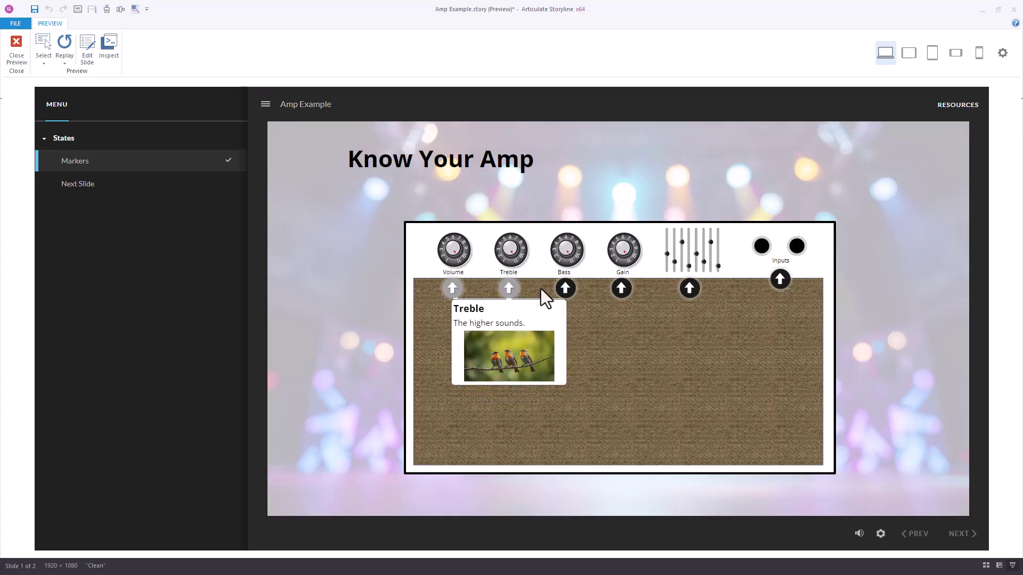
left_click(565, 288)
left_click(620, 288)
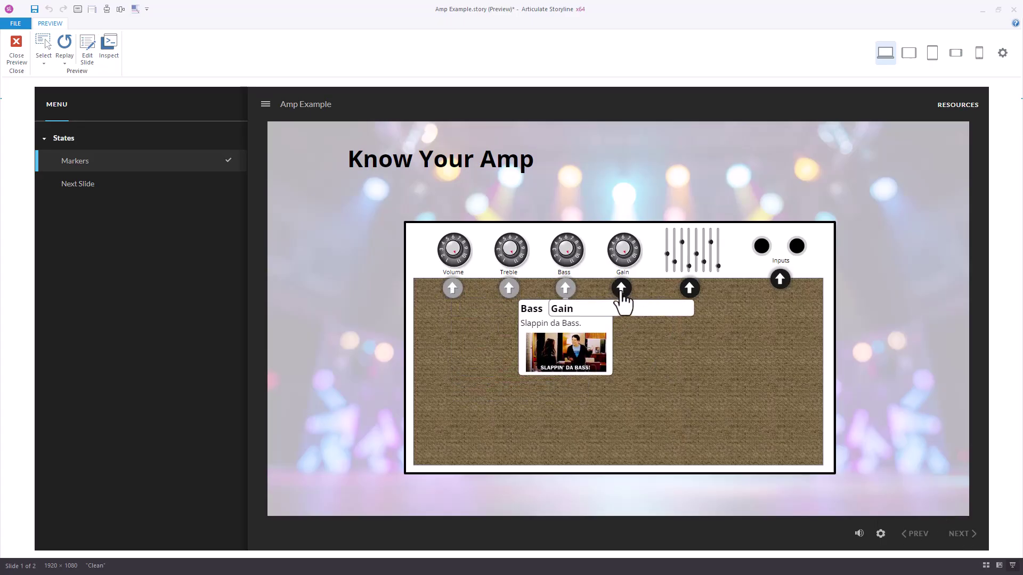
left_click(689, 289)
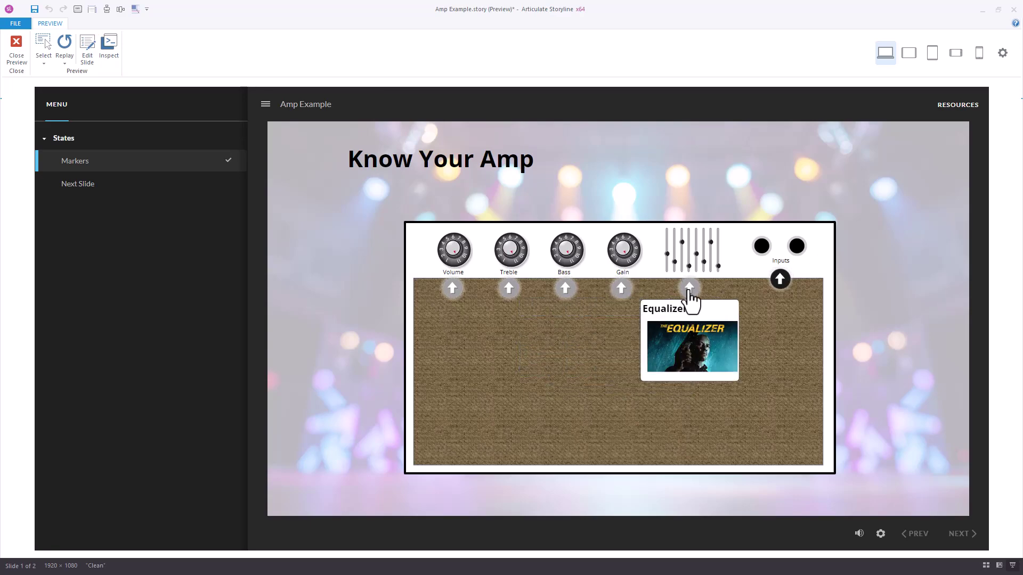
left_click(780, 280)
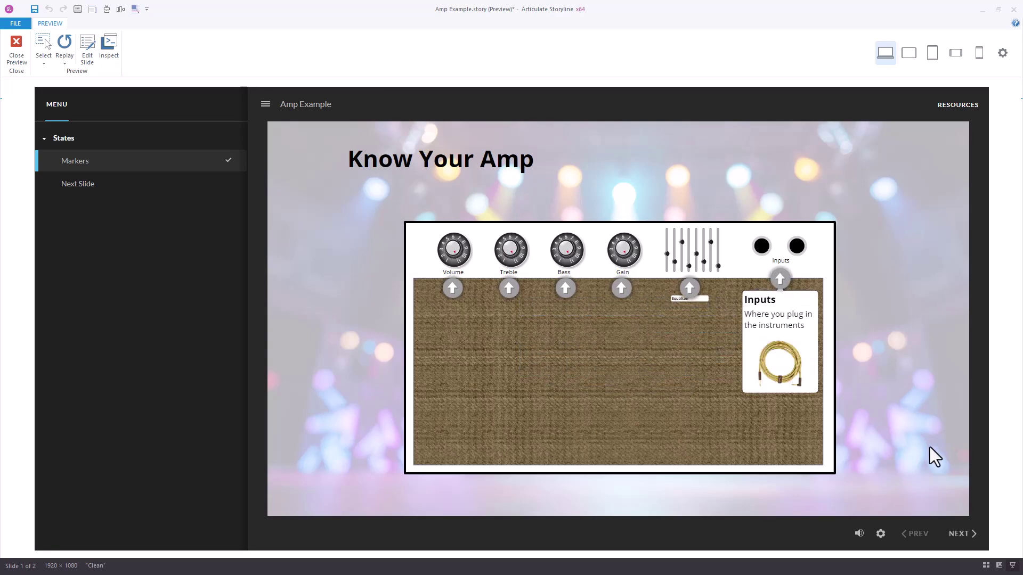
left_click(957, 539)
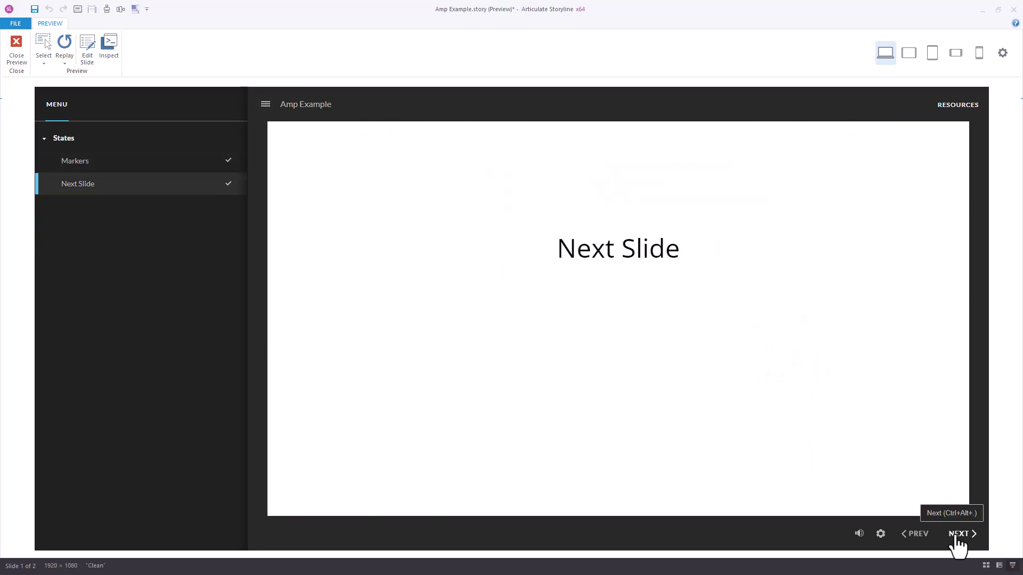
Return to the amp slide and reopen all six markers, from Inputs back to Volume
left_click(917, 535)
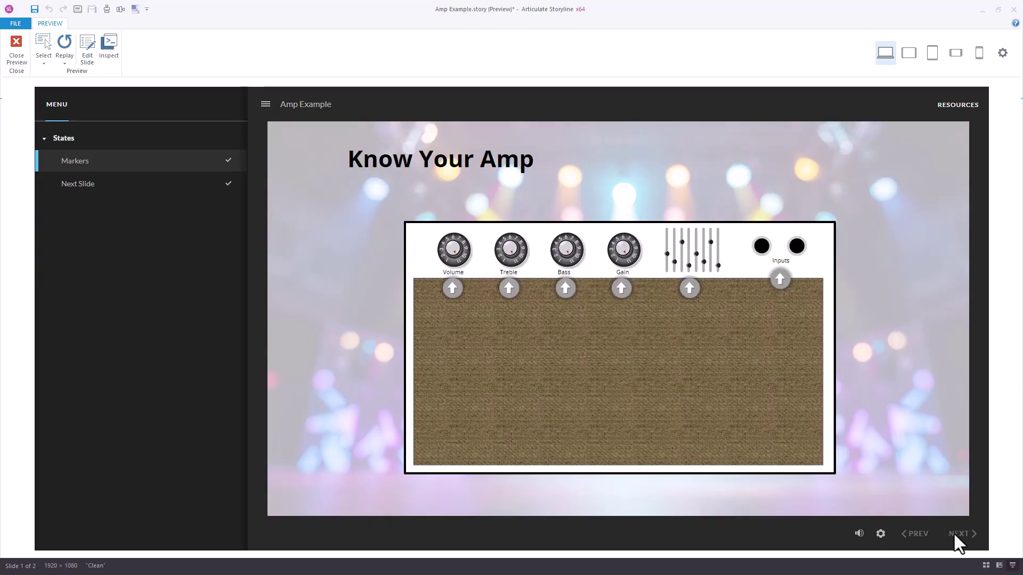
left_click(779, 282)
left_click(689, 288)
left_click(621, 293)
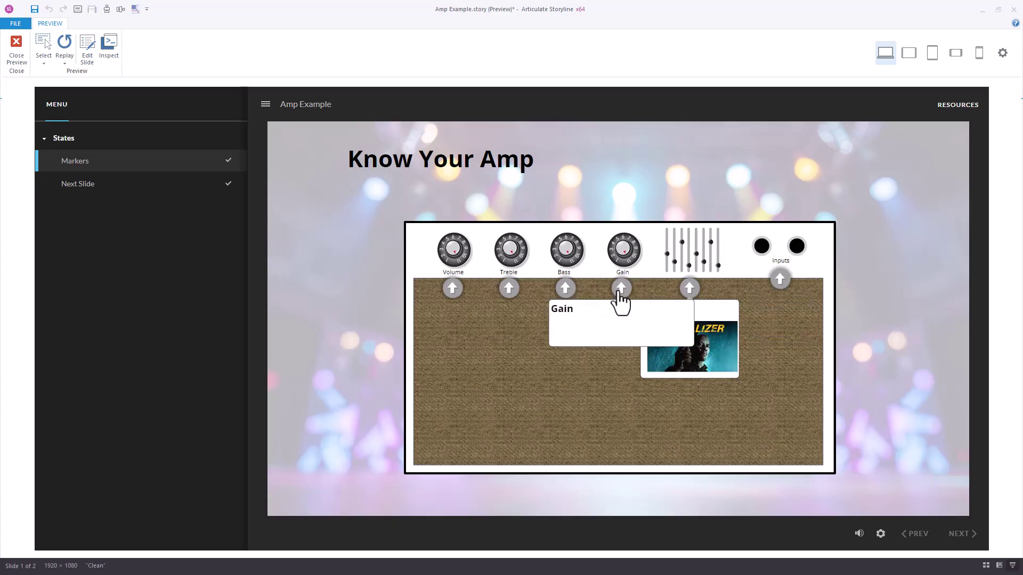
left_click(564, 289)
left_click(509, 290)
left_click(452, 290)
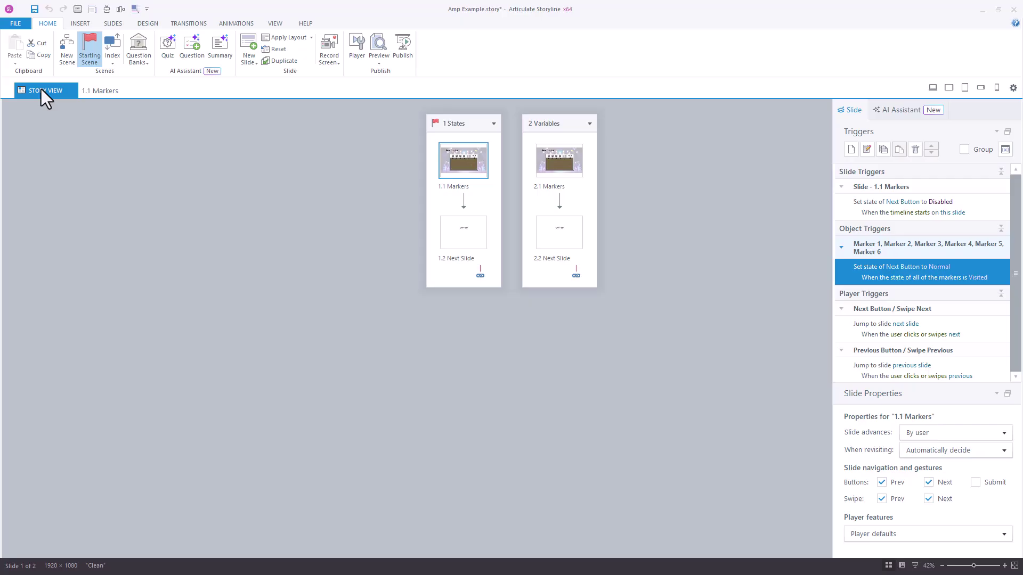
Open slide 2.1 Markers of the 2 Variables scene from Story View
left_click(40, 89)
left_click(557, 177)
double_click(558, 177)
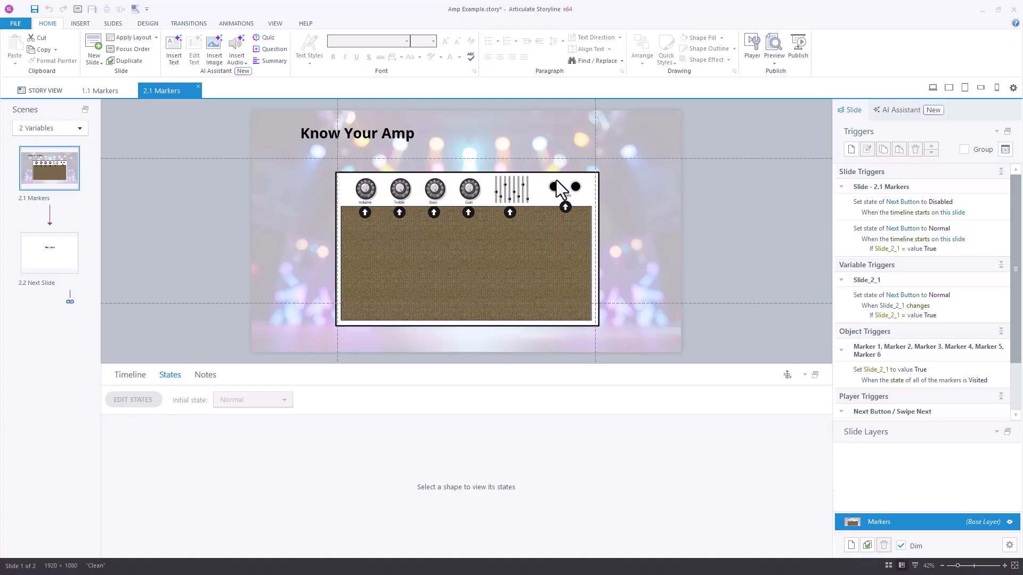
double_click(951, 371)
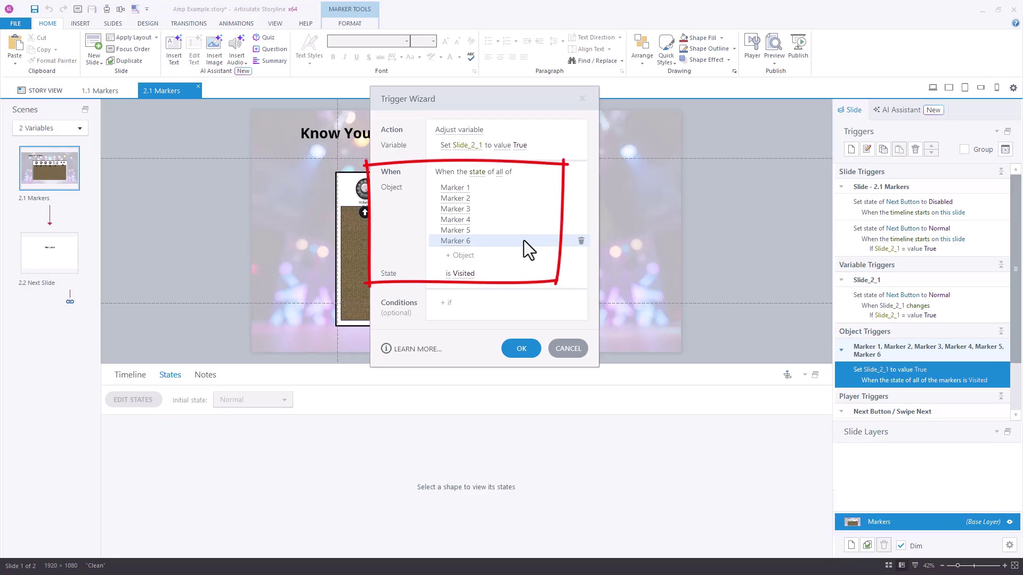
left_click(520, 347)
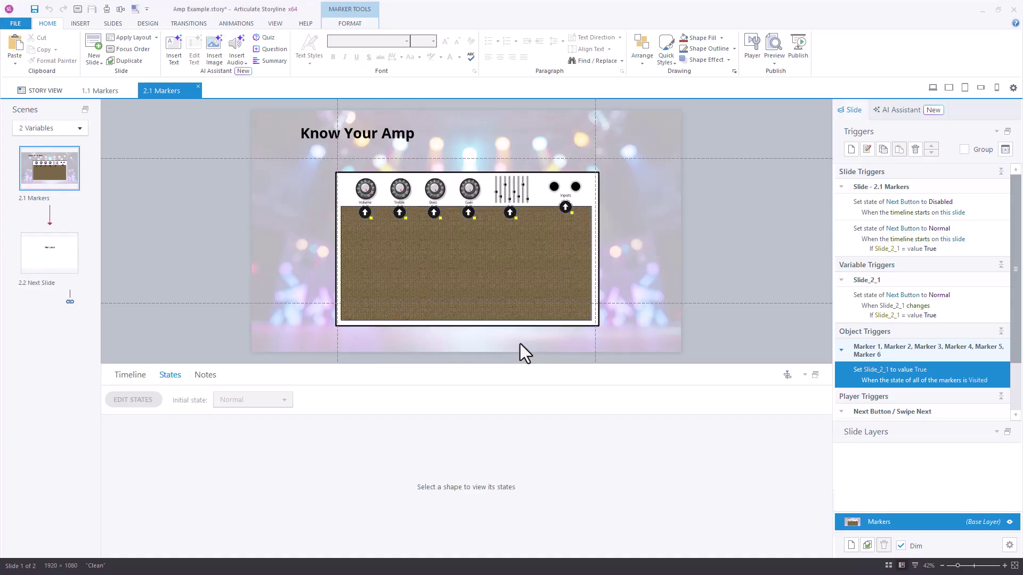
left_click(519, 341)
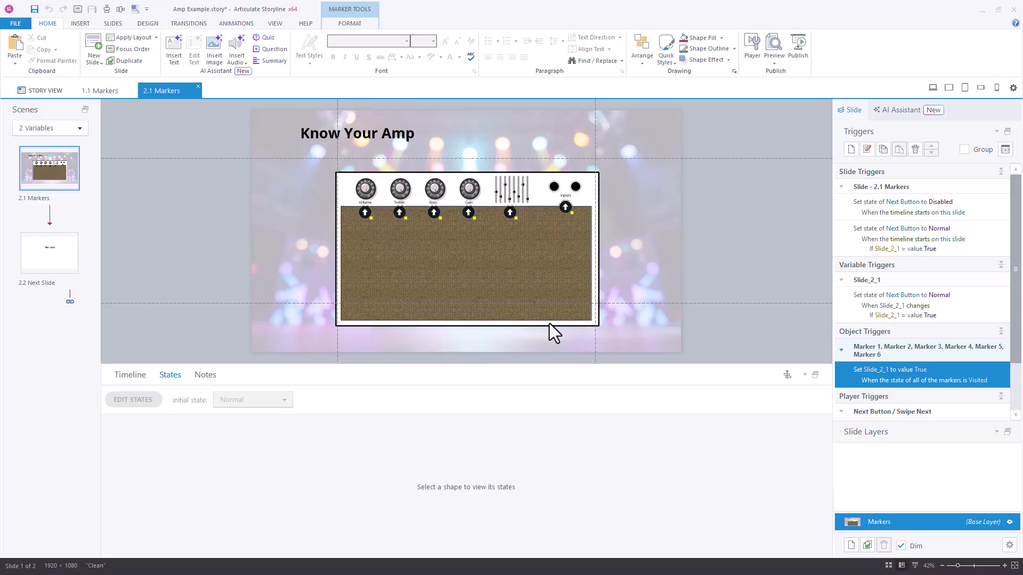
left_click(979, 218)
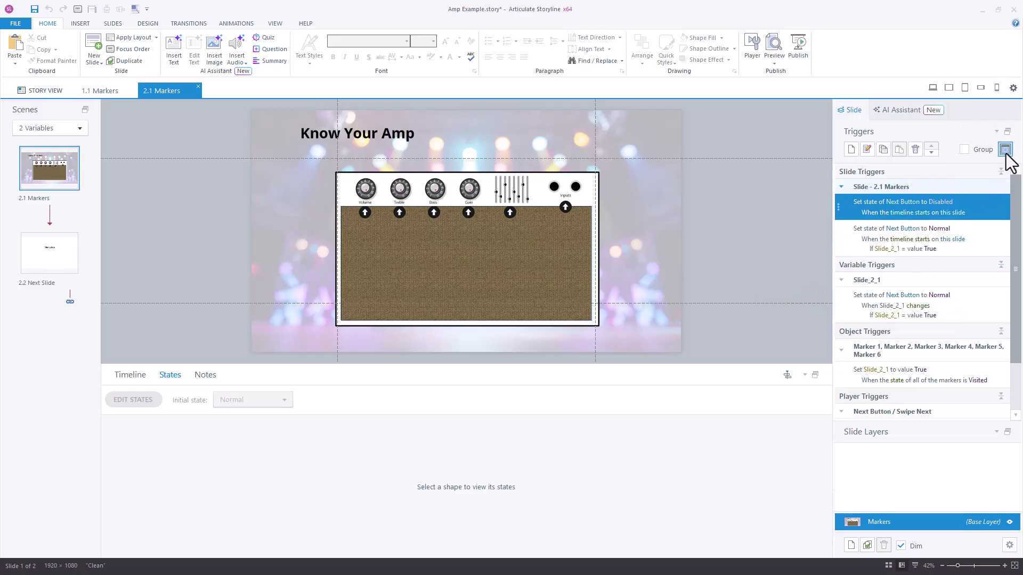
left_click(1006, 154)
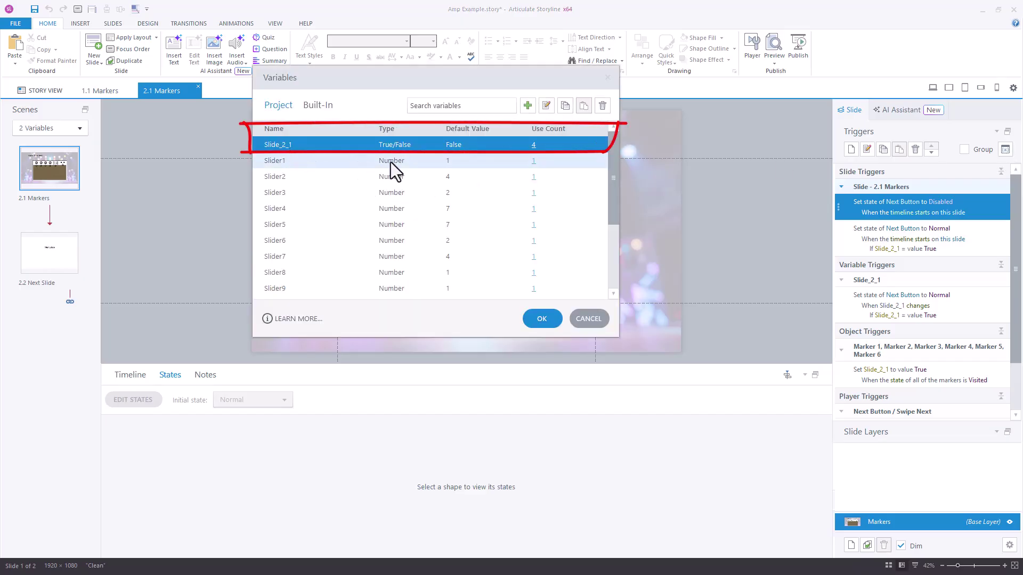
left_click(535, 320)
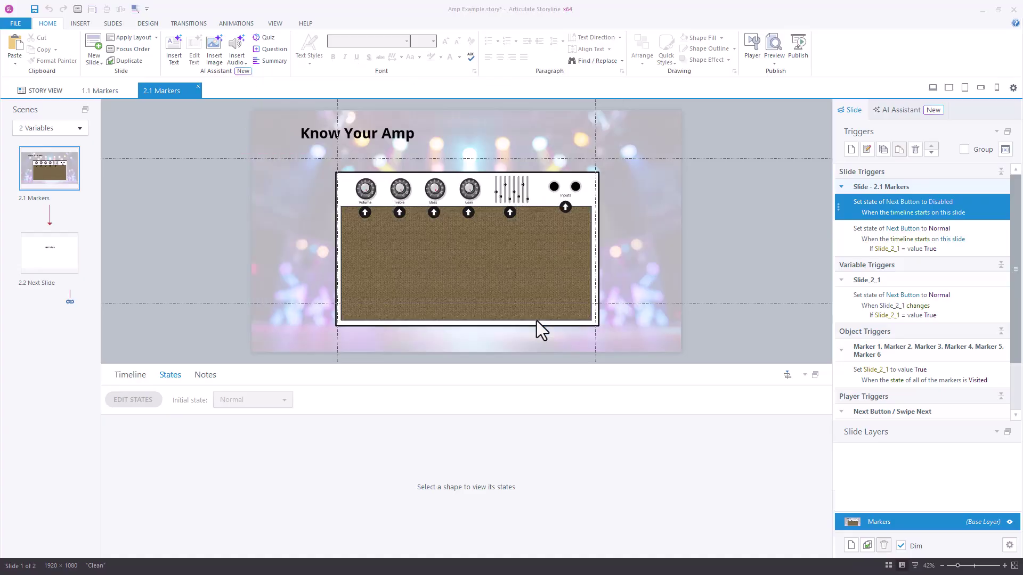
Preview the Variables scene and visit the amp markers until Next unlocks
left_click(775, 65)
left_click(784, 89)
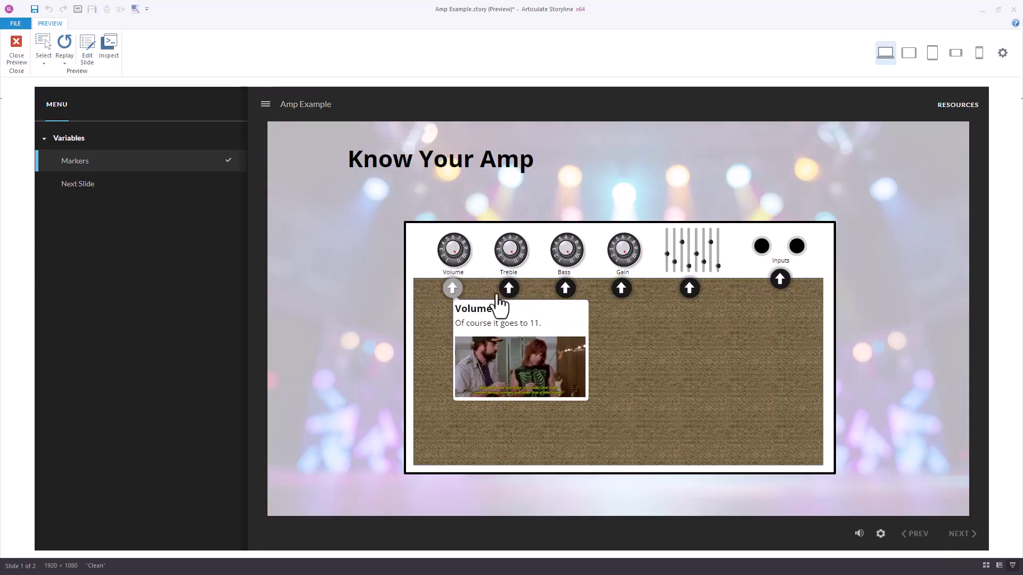
mouse_move(509, 297)
mouse_move(570, 298)
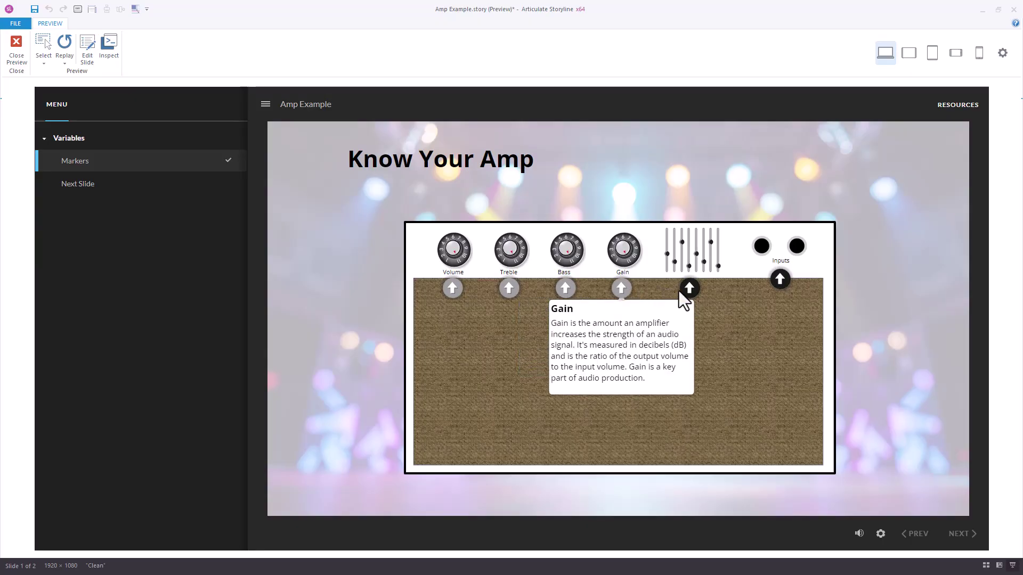
mouse_move(693, 294)
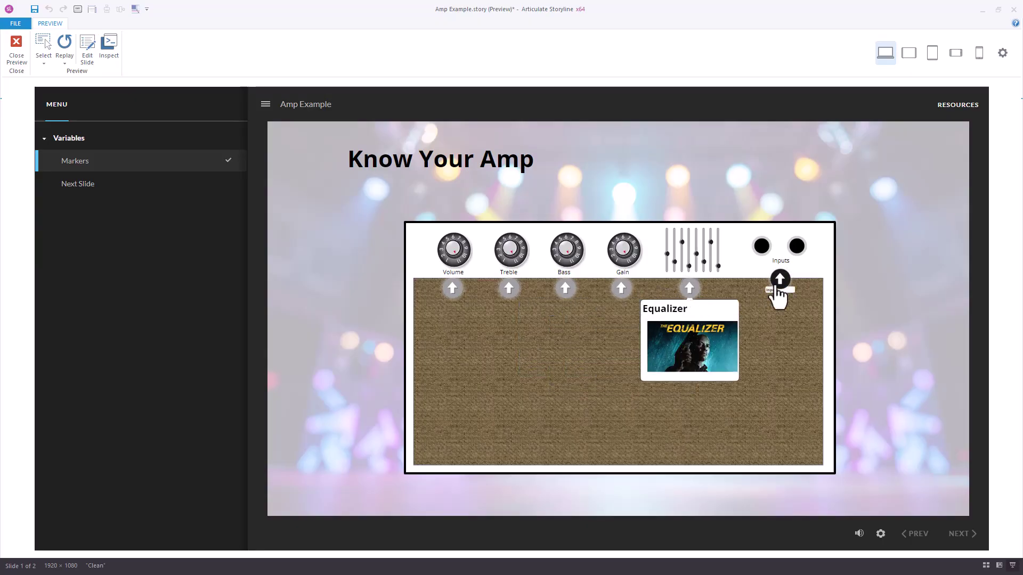
mouse_move(781, 292)
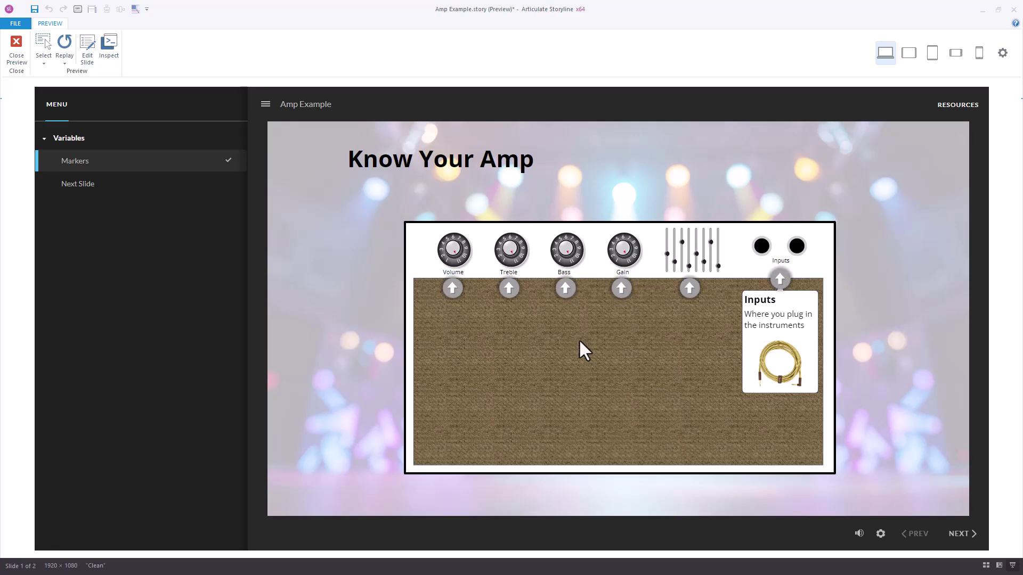
Go forward to Next Slide and back to Know Your Amp, where Next stays unlocked
left_click(962, 535)
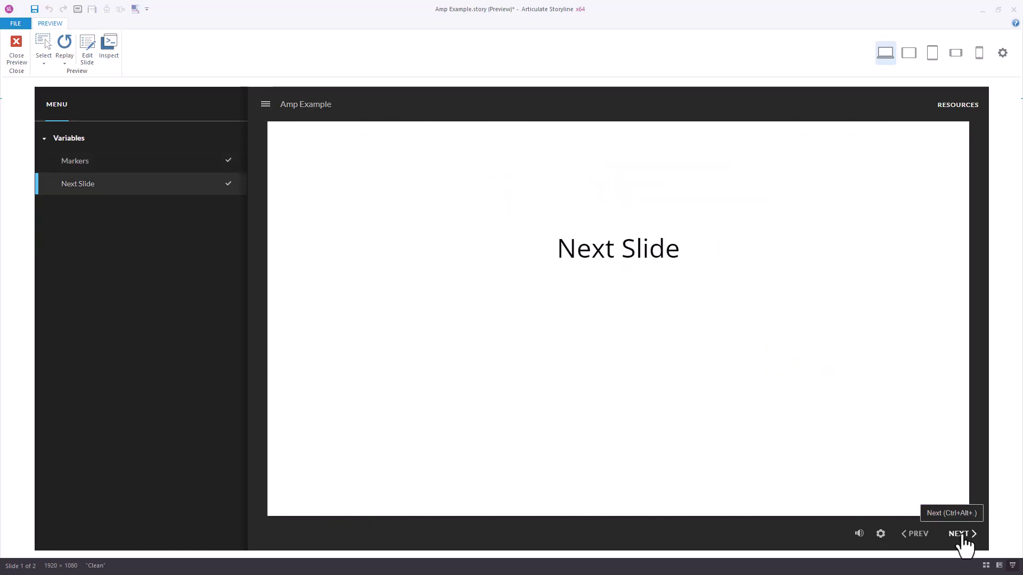
left_click(914, 537)
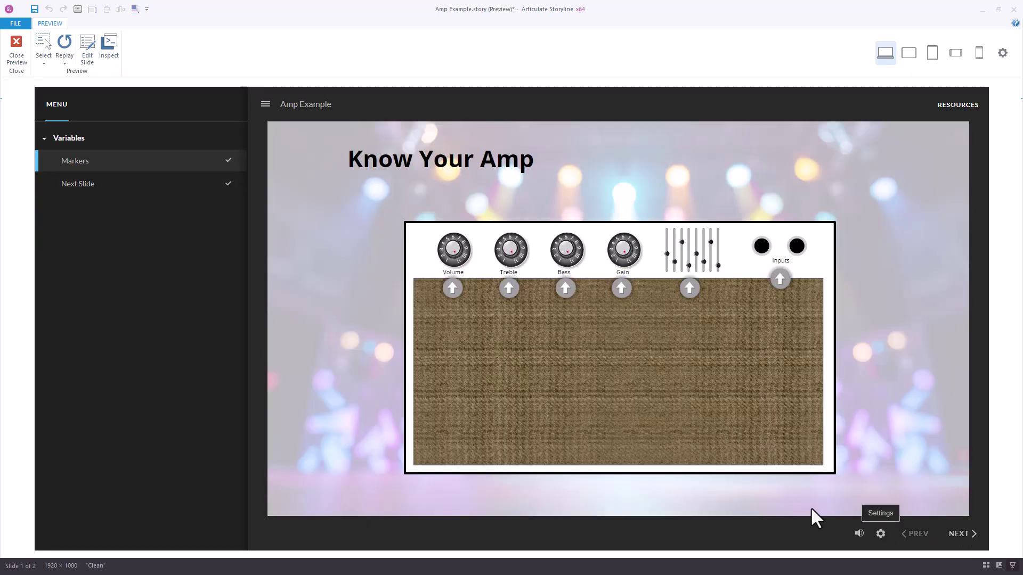